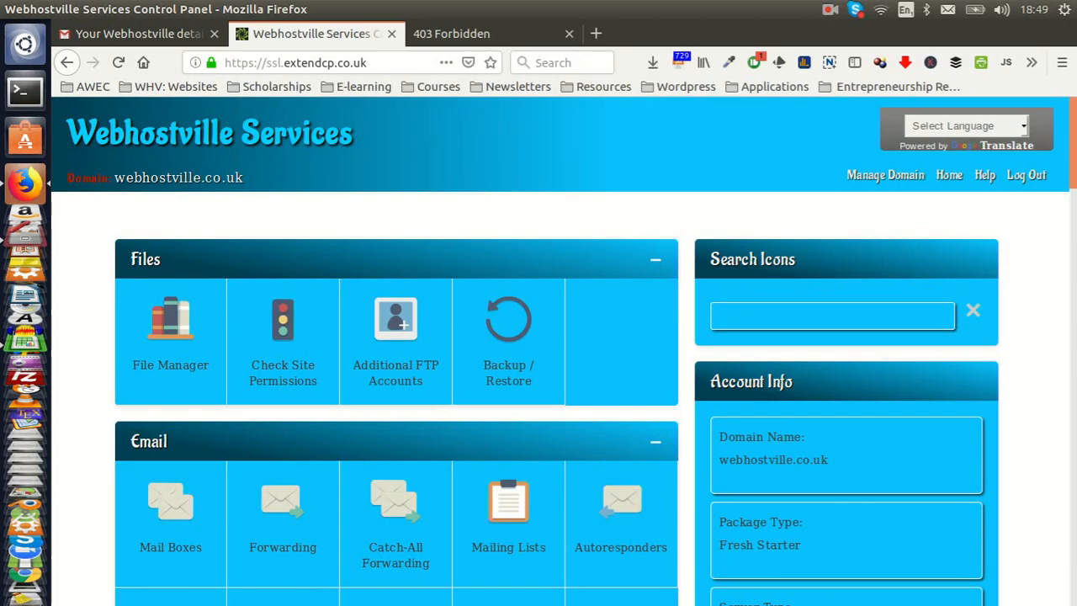
Step: Open the File Manager and look inside the public_html folder
scroll(564, 354, "down", 3)
scroll(564, 354, "down", 3)
scroll(564, 354, "up", 6)
left_click(170, 329)
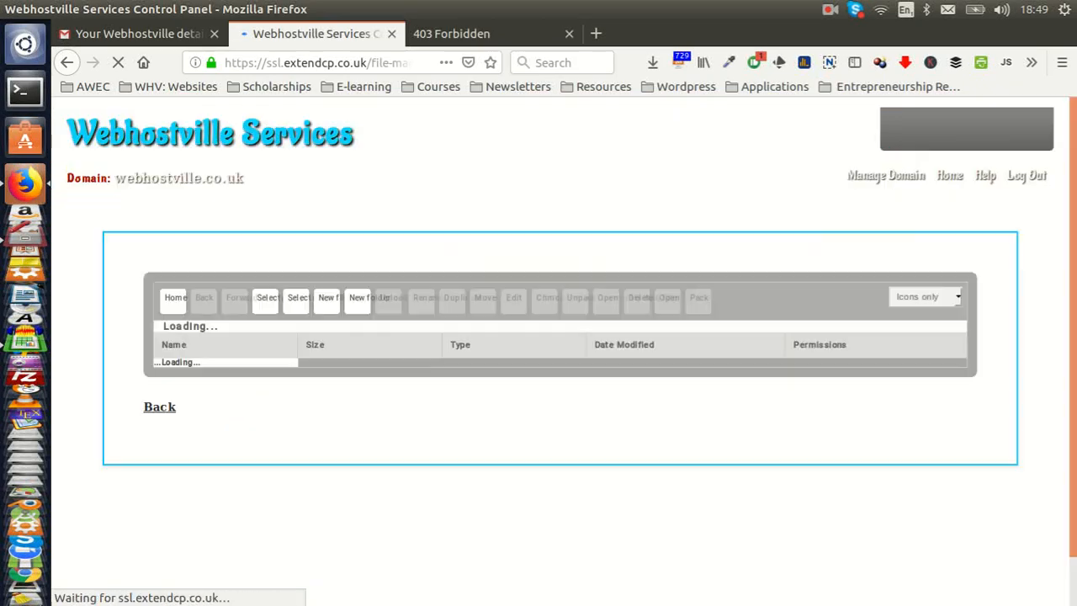
scroll(564, 342, "down", 2)
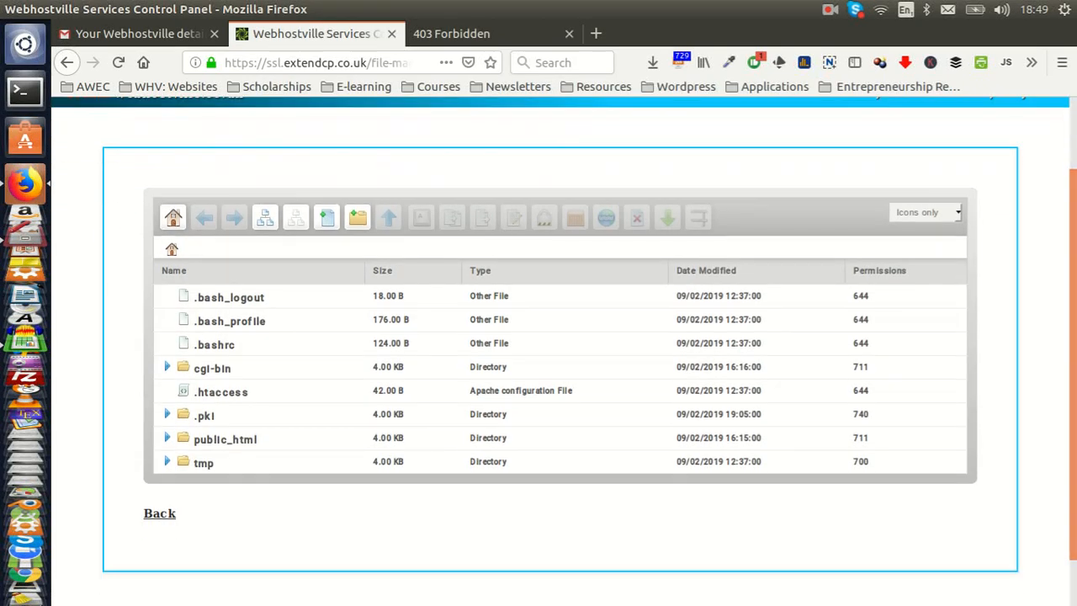
double_click(226, 439)
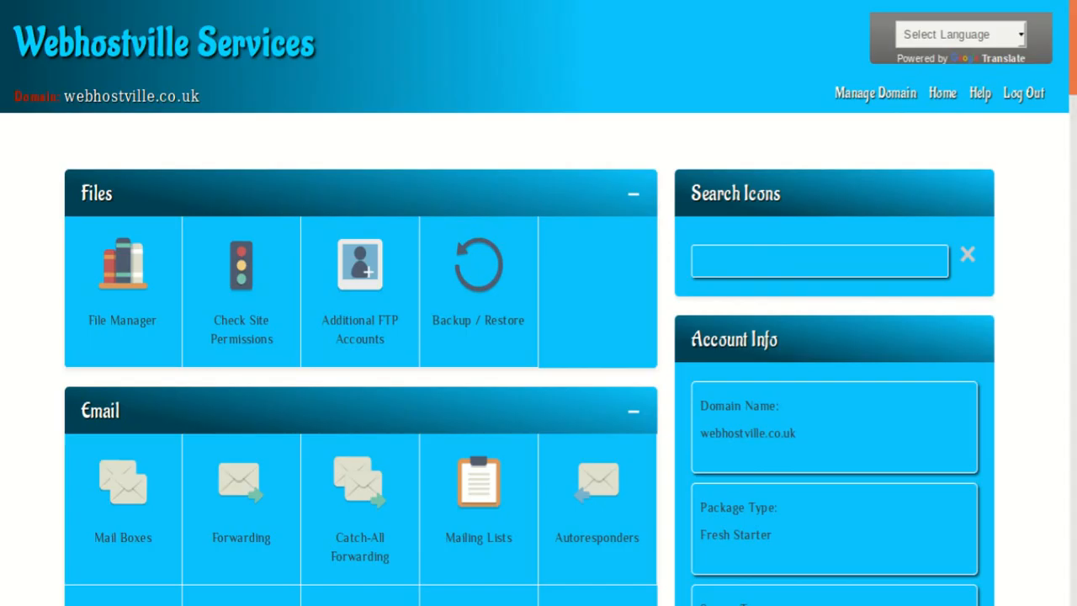
Step: Open the Sub Domains tool under Web Tools and go to its Create a Sub Domain form
scroll(538, 303, "down", 8)
scroll(479, 143, "down", 2)
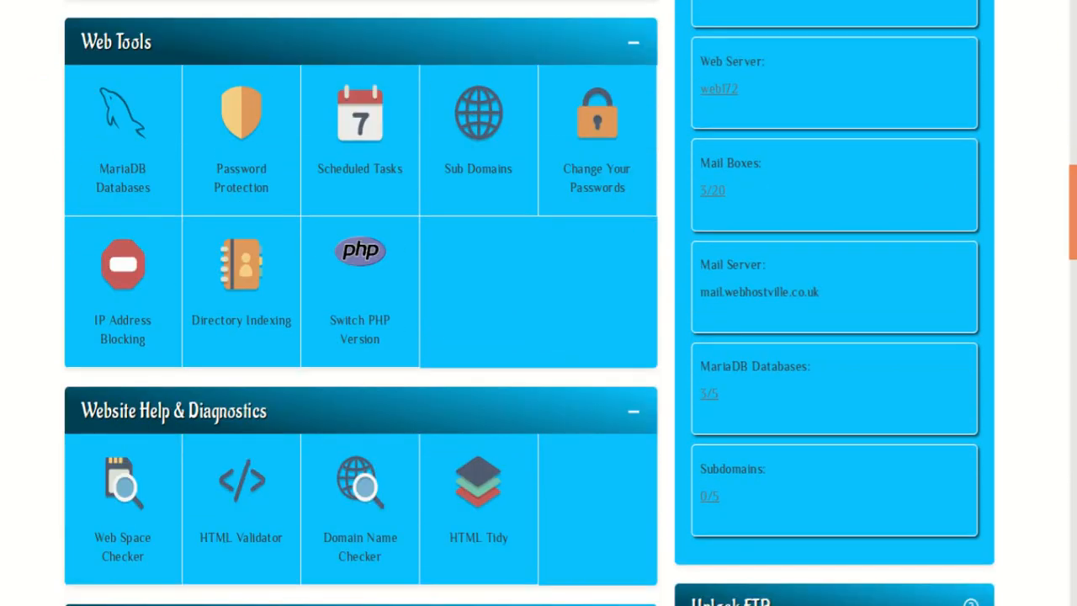
left_click(493, 189)
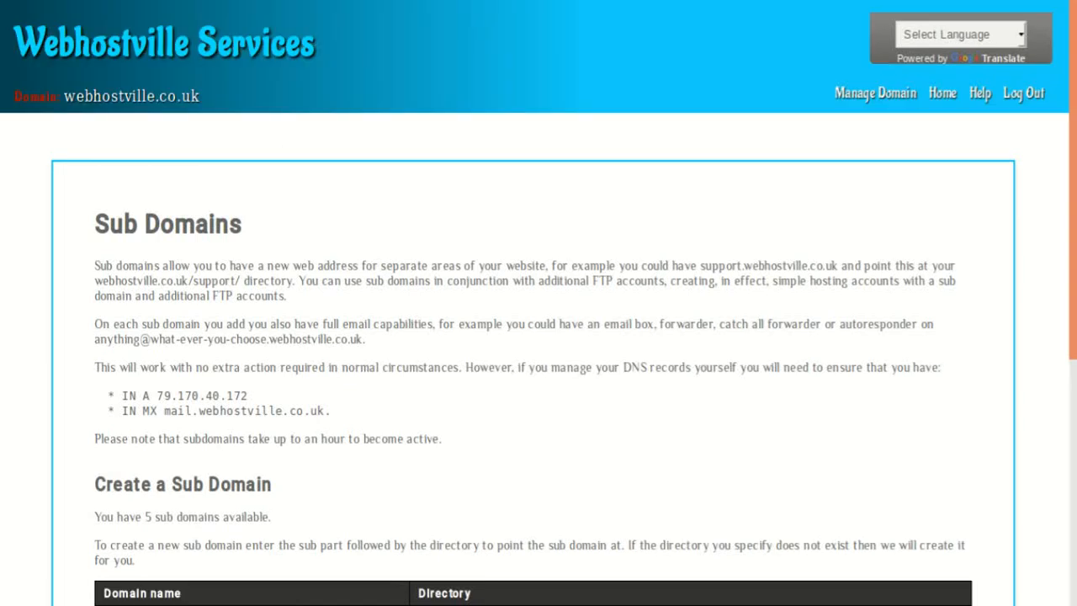
scroll(538, 303, "down", 3)
scroll(539, 303, "down", 1)
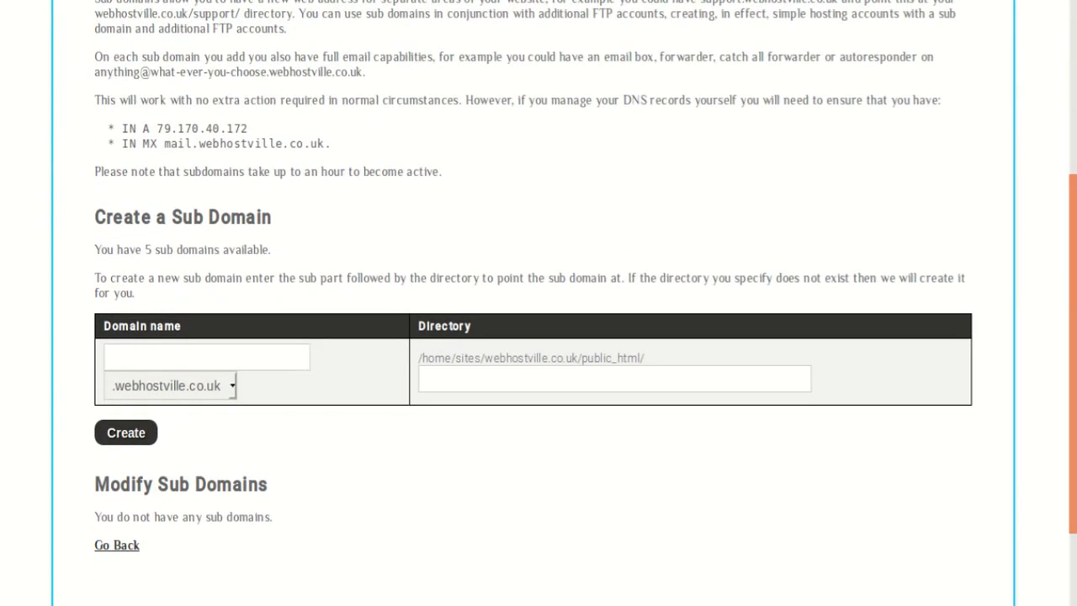
Step: Create the sub domain members.webhostville.co.uk, pointing it at the members directory inside public_html
left_click(206, 357)
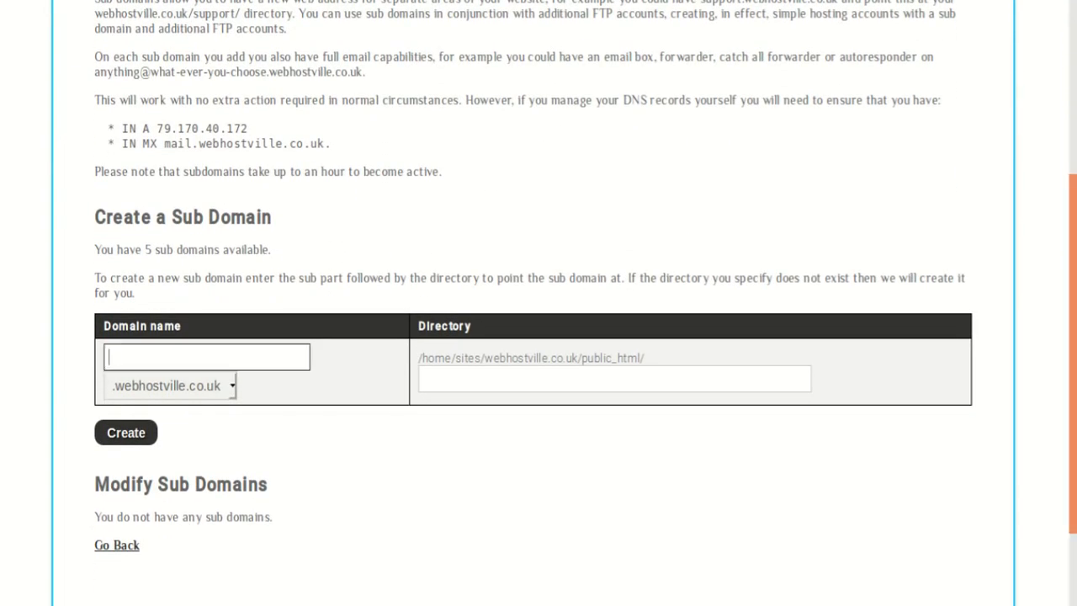
type("me")
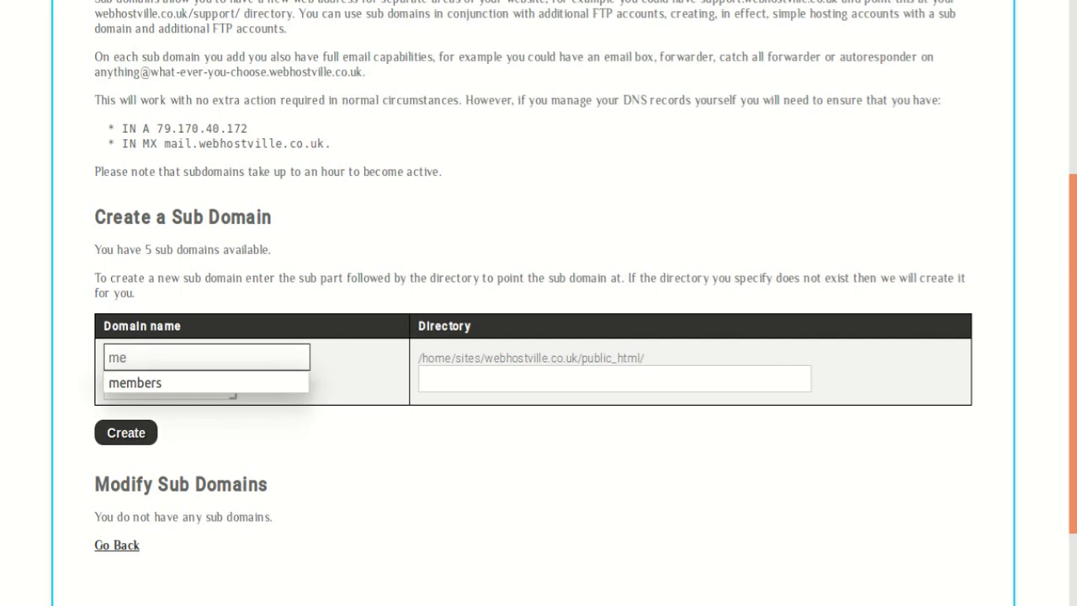
key("Down")
key("Return")
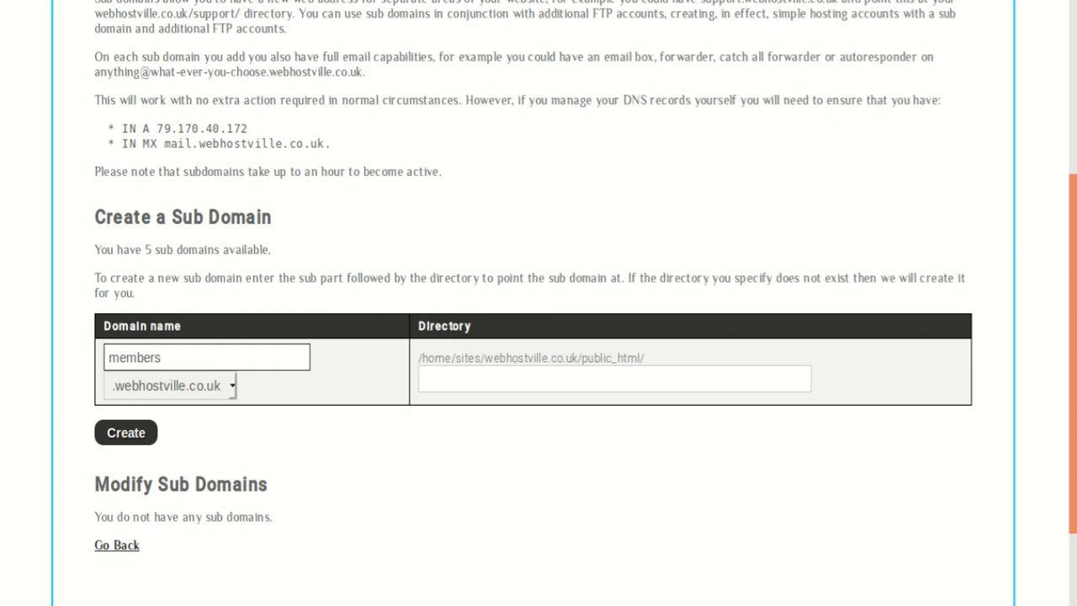
left_click(424, 379)
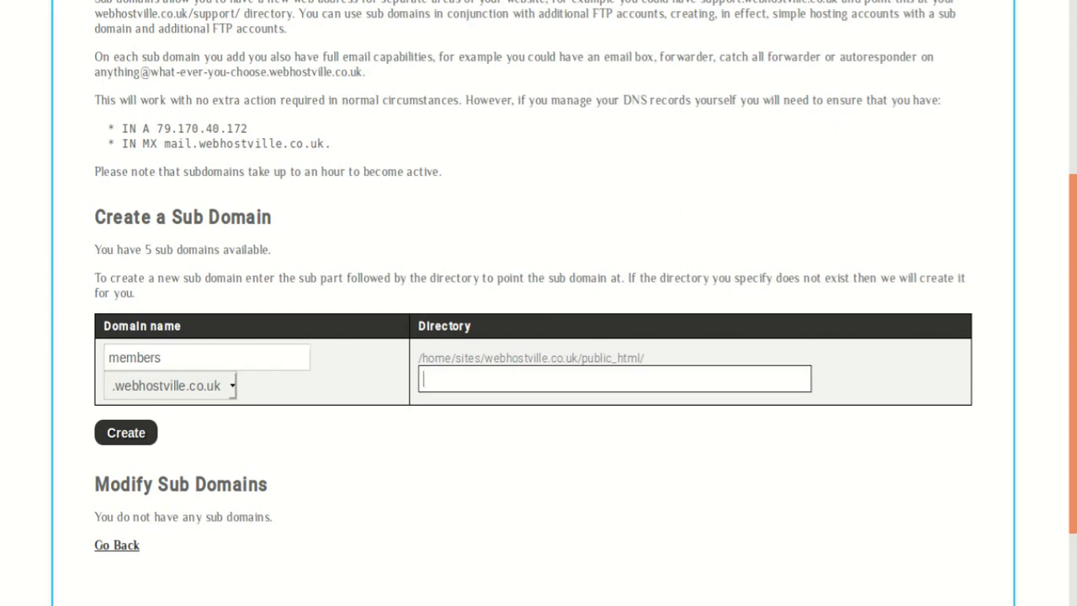
type("mem")
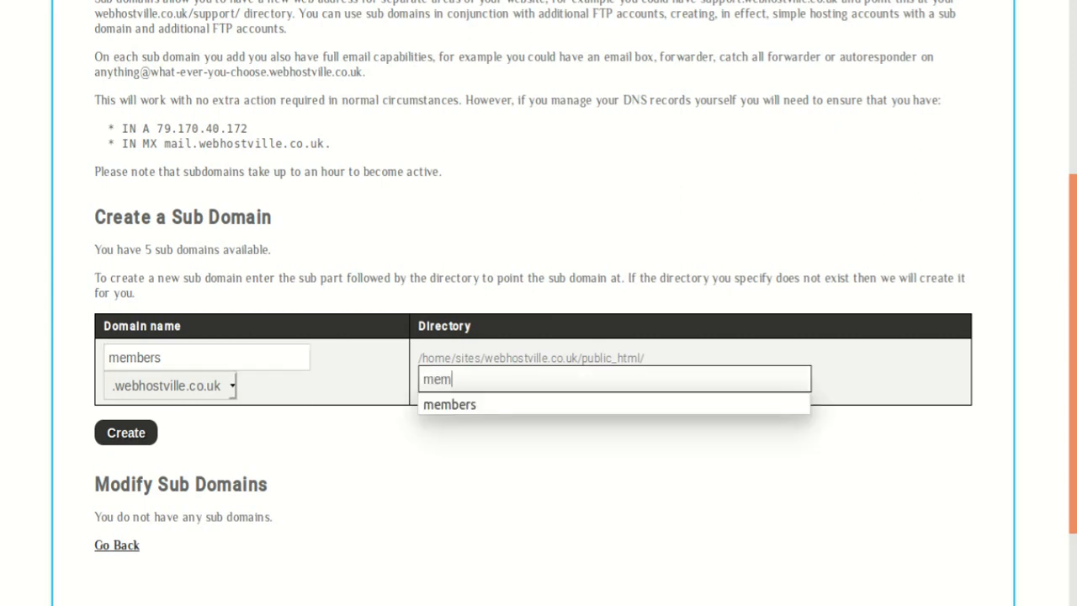
key("Down")
key("Return")
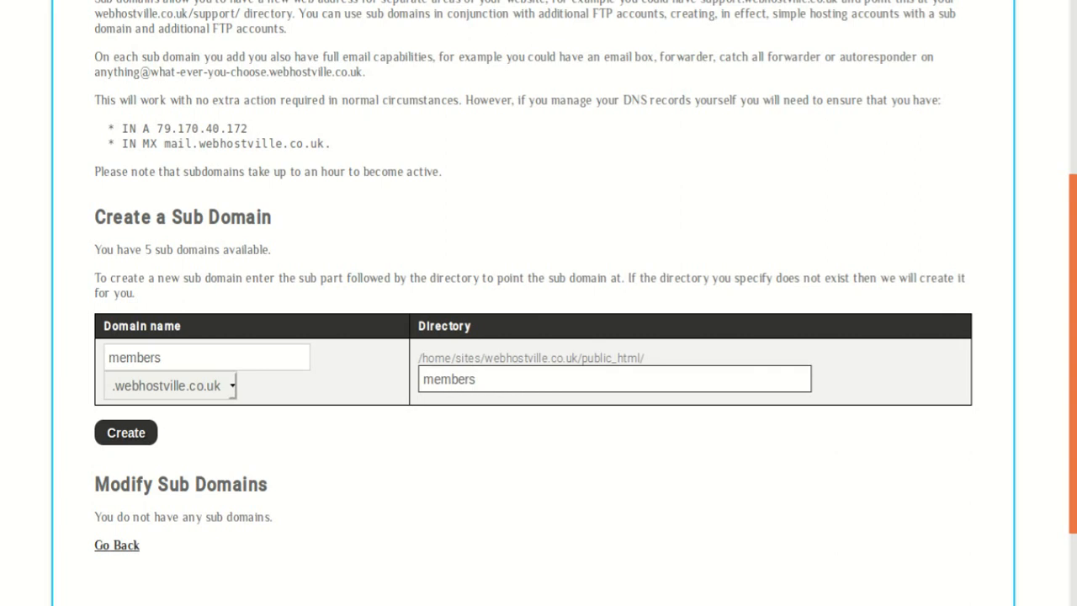
scroll(539, 303, "down", 3)
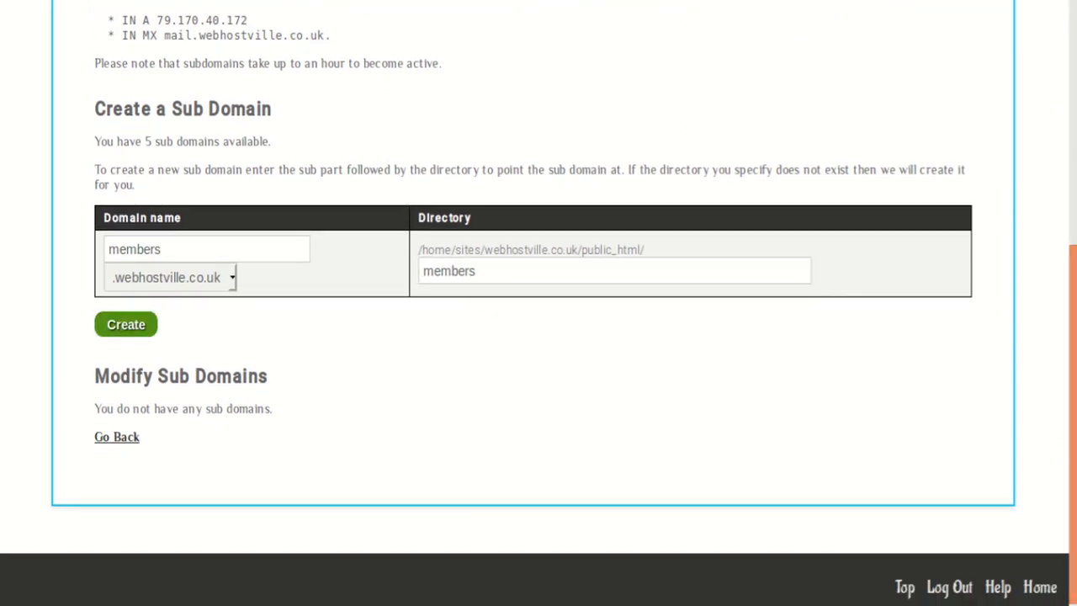
left_click(126, 324)
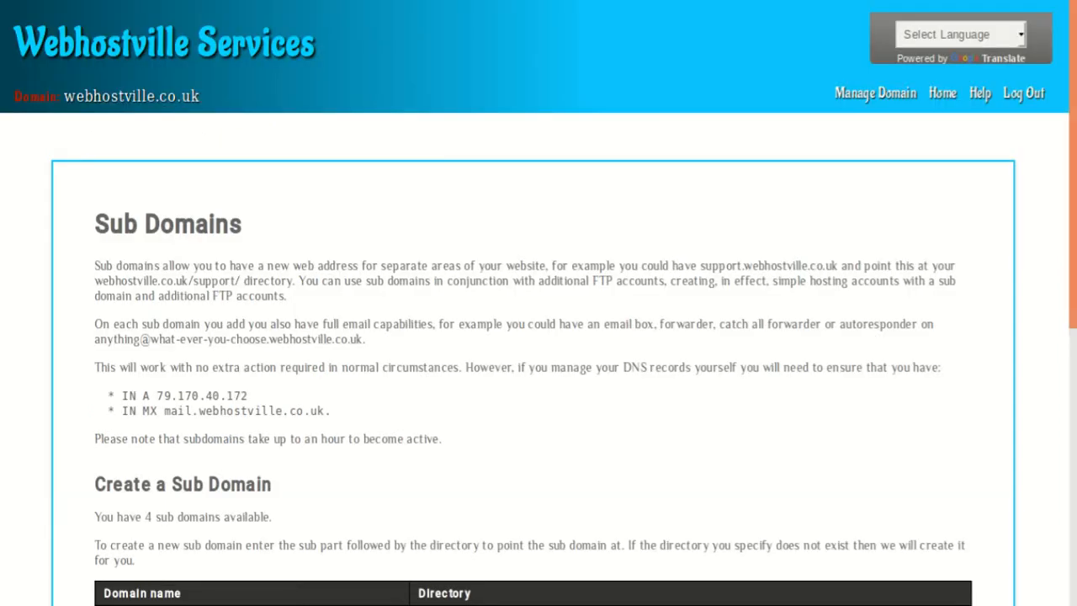
Step: Check the new sub domain's entry under Modify Sub Domains, and return to the control panel overview
scroll(538, 303, "down", 4)
scroll(539, 303, "down", 3)
scroll(538, 303, "down", 3)
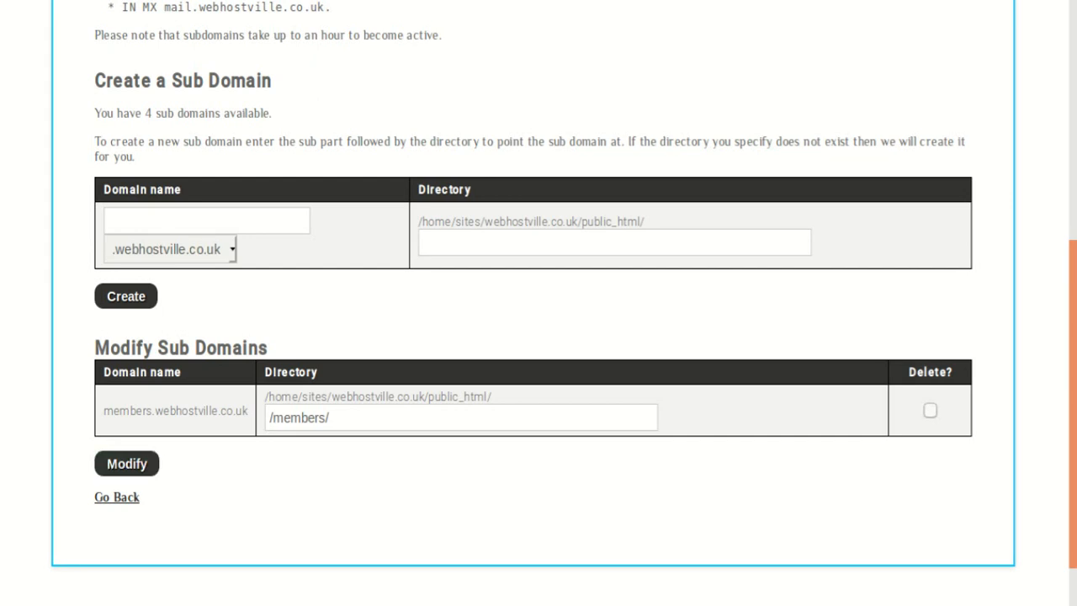
scroll(538, 303, "down", 1)
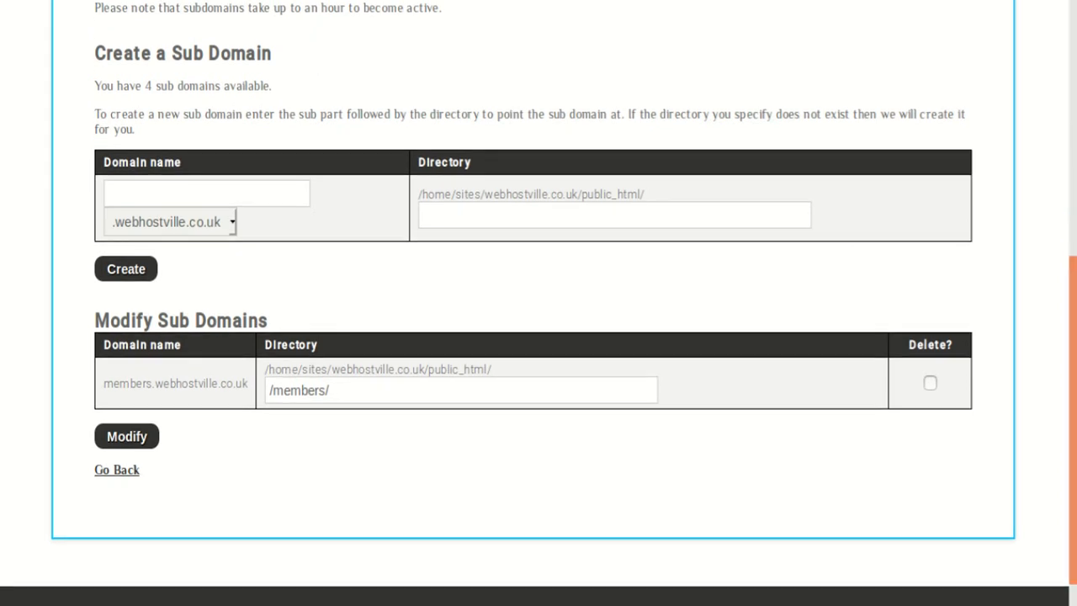
left_click(116, 470)
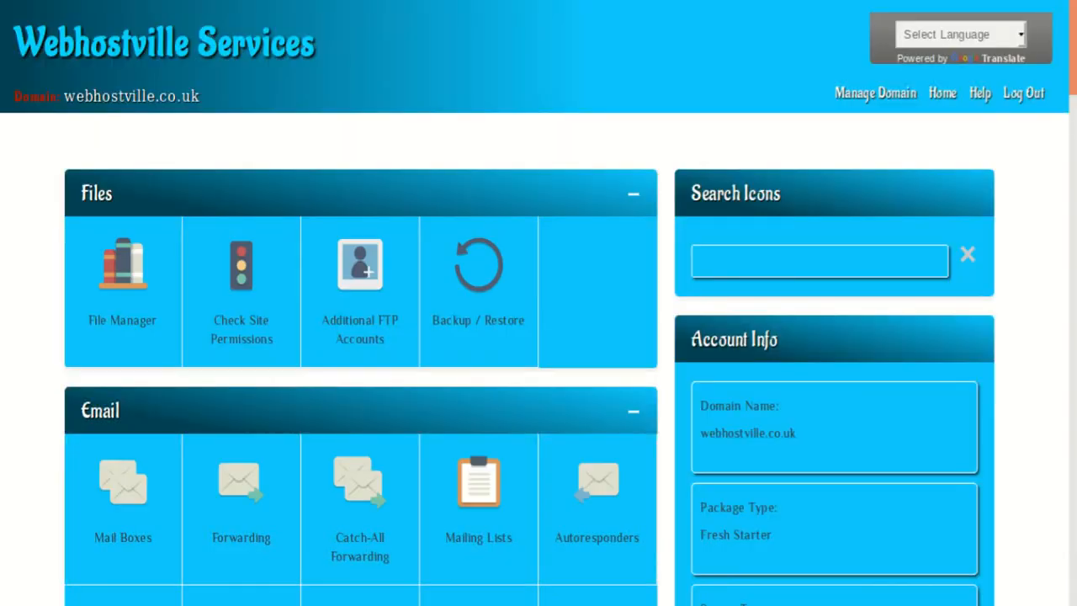
Step: Open the File Manager and enter the members folder inside public_html
scroll(539, 303, "down", 3)
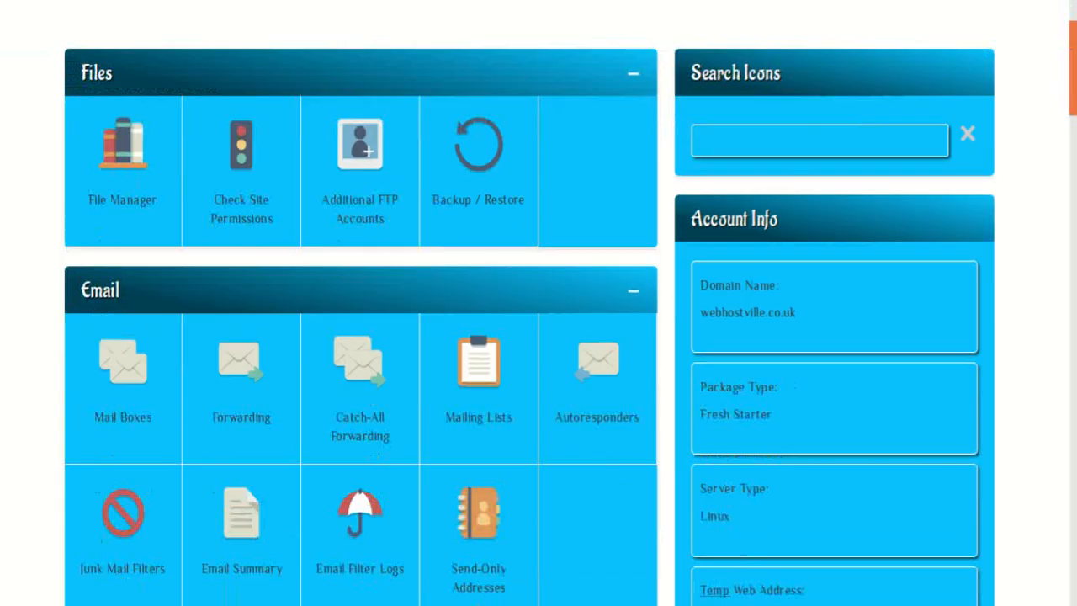
scroll(538, 303, "up", 3)
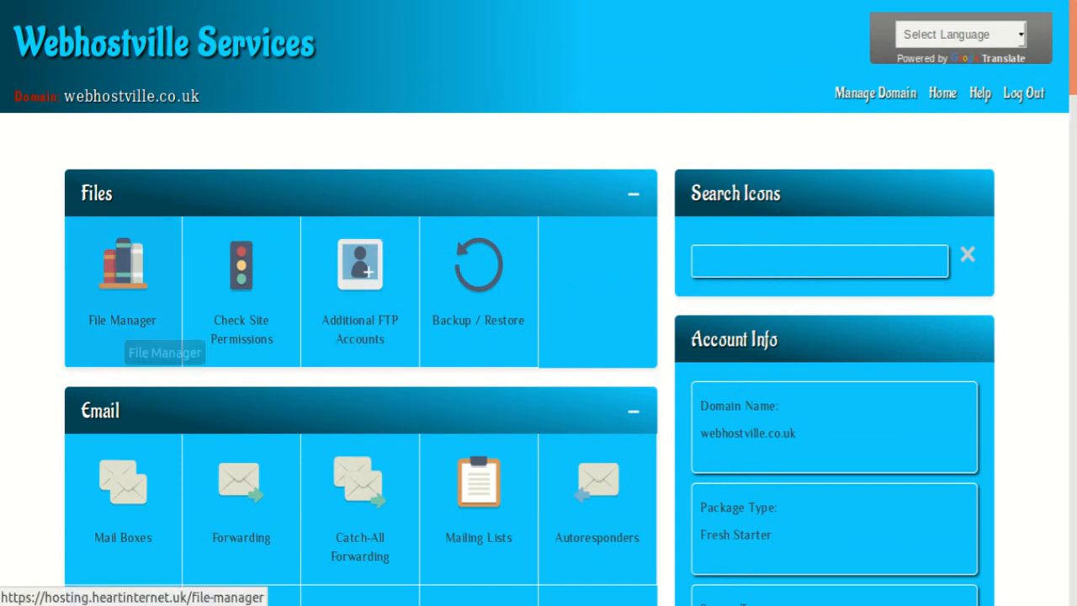
left_click(127, 332)
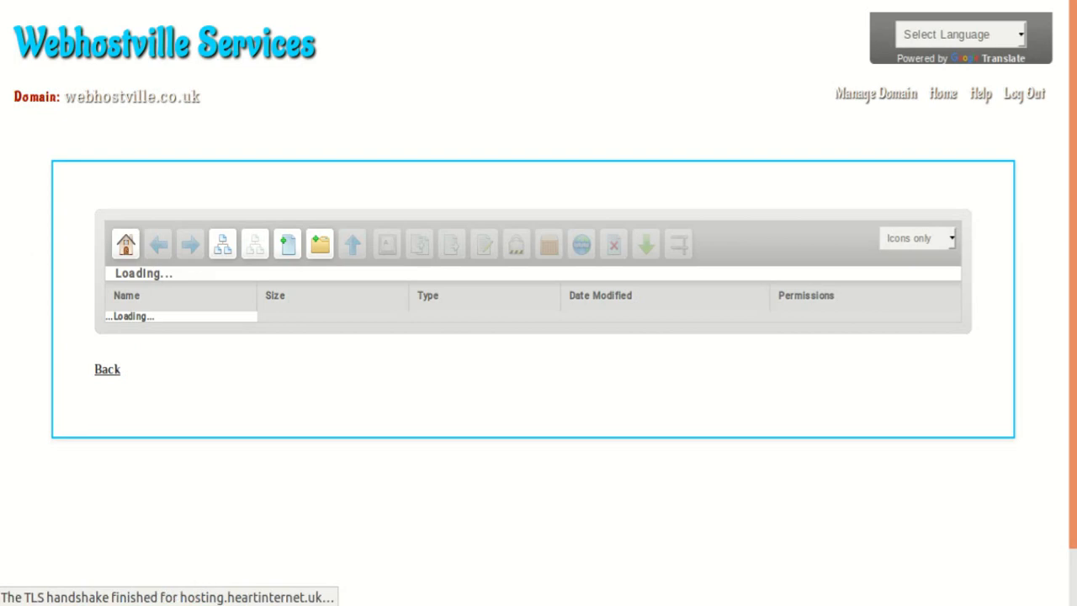
scroll(539, 336, "down", 3)
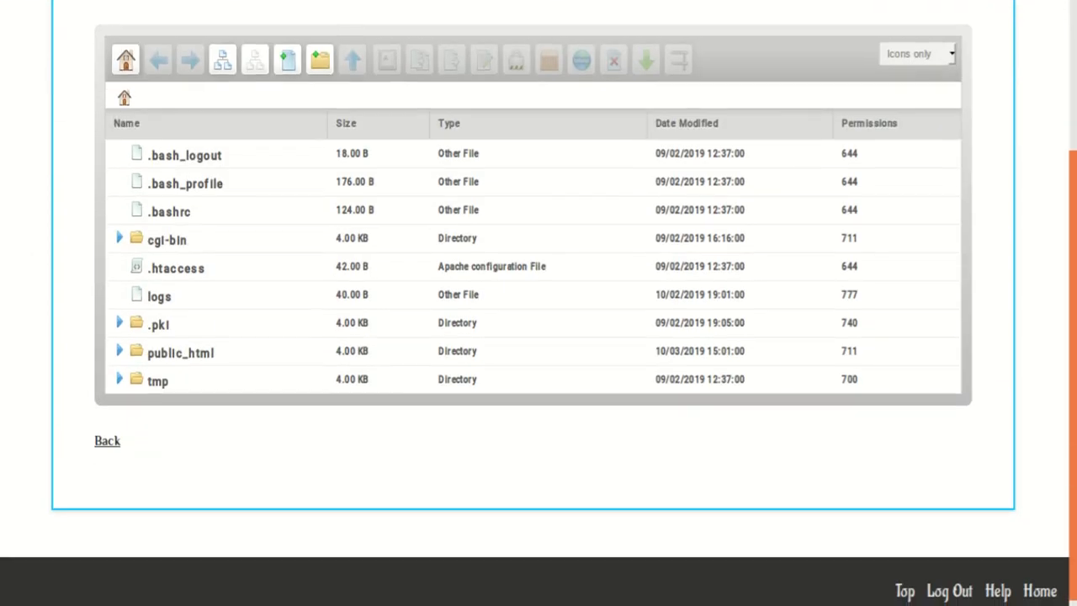
double_click(180, 352)
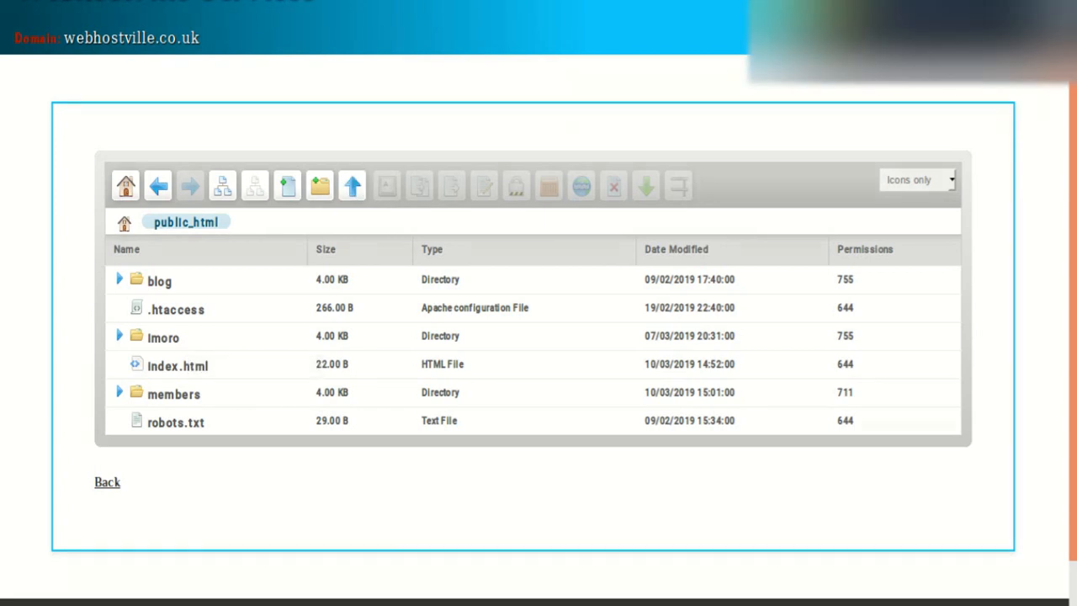
left_click(179, 399)
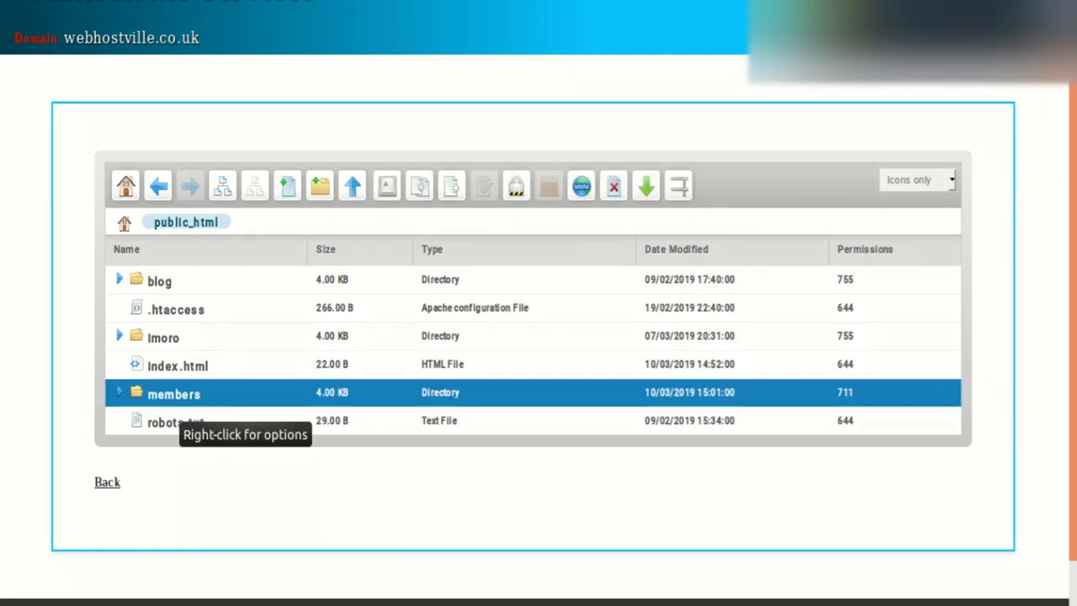
double_click(179, 398)
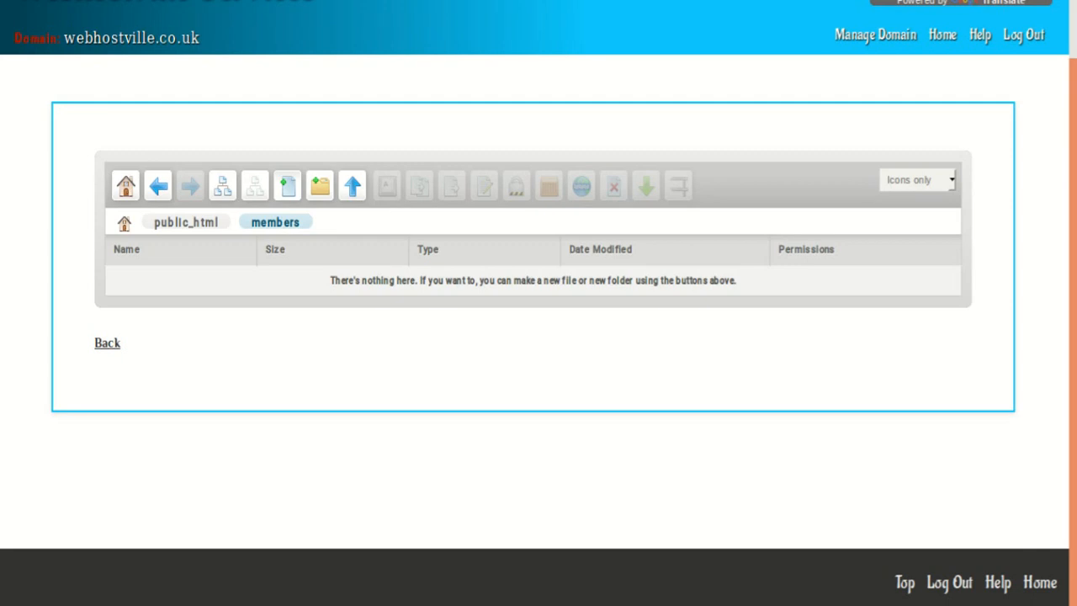
Step: Create a new file called index.html in the members folder
left_click(287, 185)
type("index")
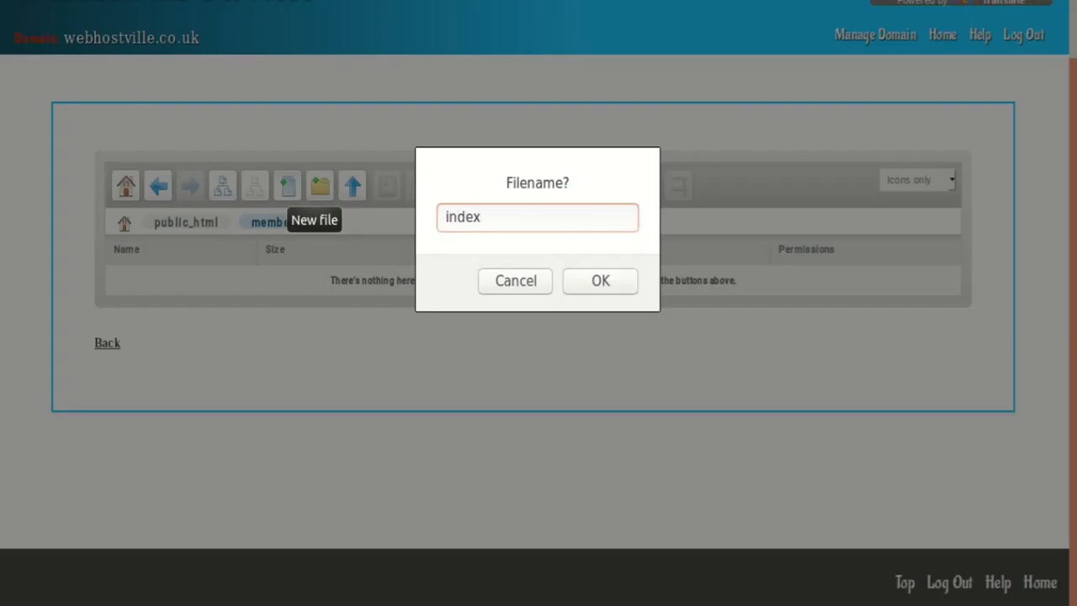
type(".html")
key("Return")
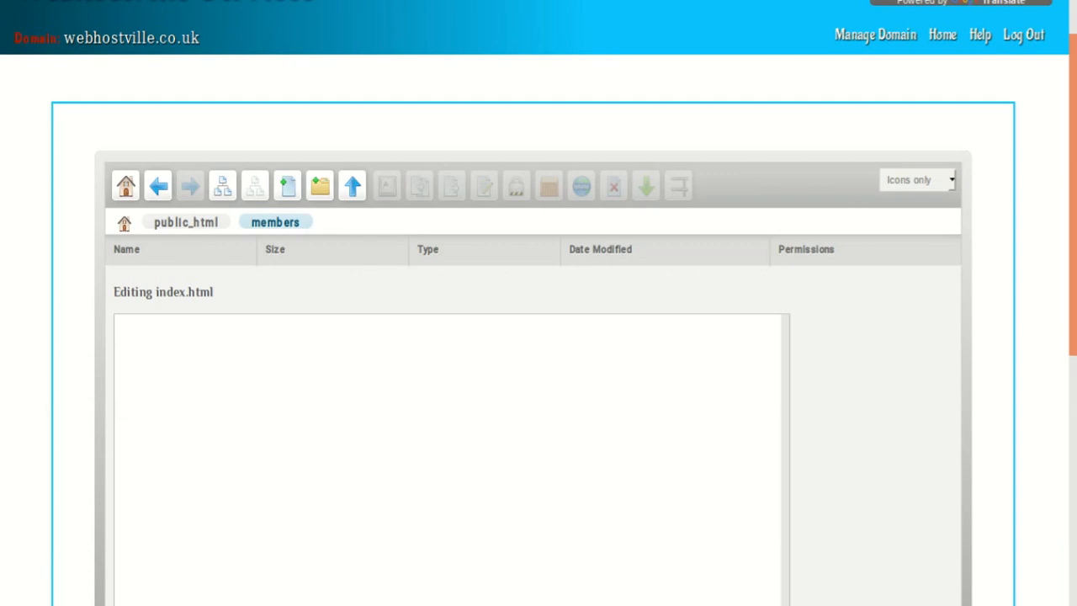
Step: Write "This is the members area I have just created with the subdomain" as the first line of index.html
type("This is ")
type("the member")
type("s di")
key("BackSpace")
key("BackSpace")
type("ar")
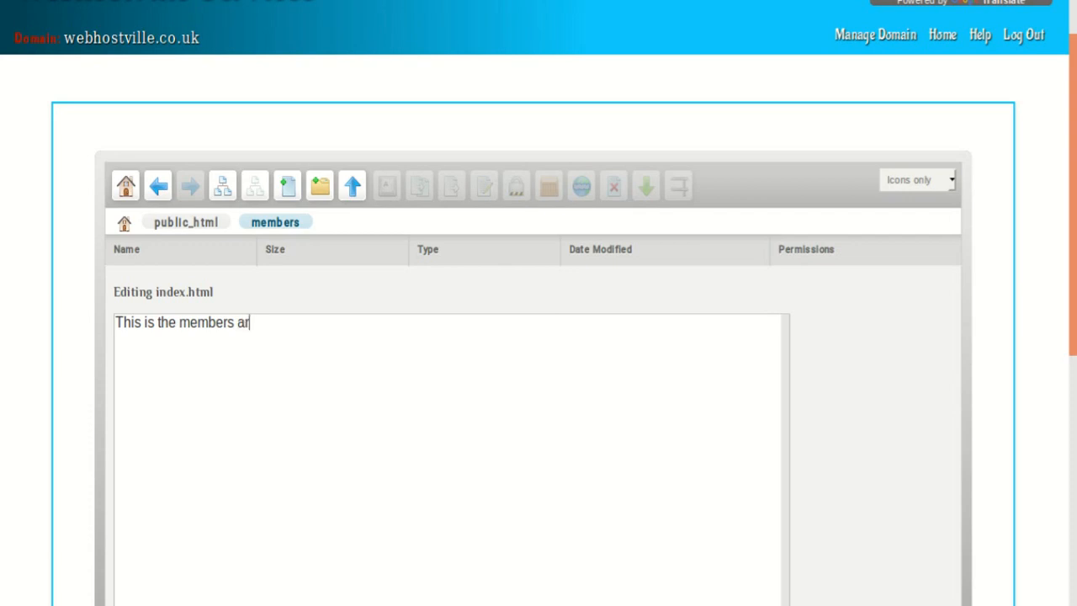
type("ea I have just created with the")
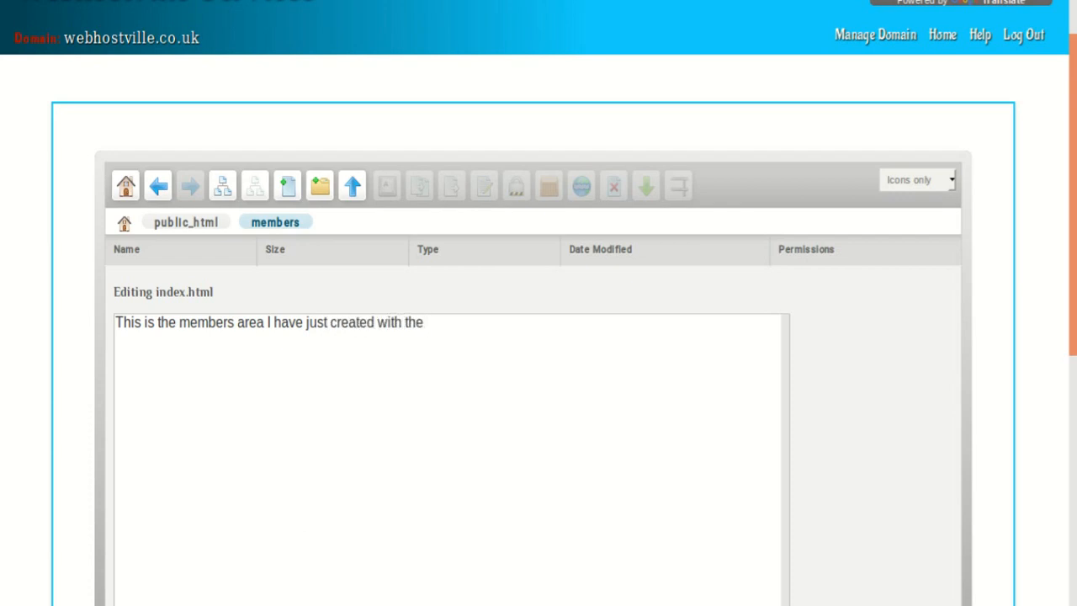
type(" subdomain")
key("Return")
type("Ht")
key("BackSpace")
key("BackSpace")
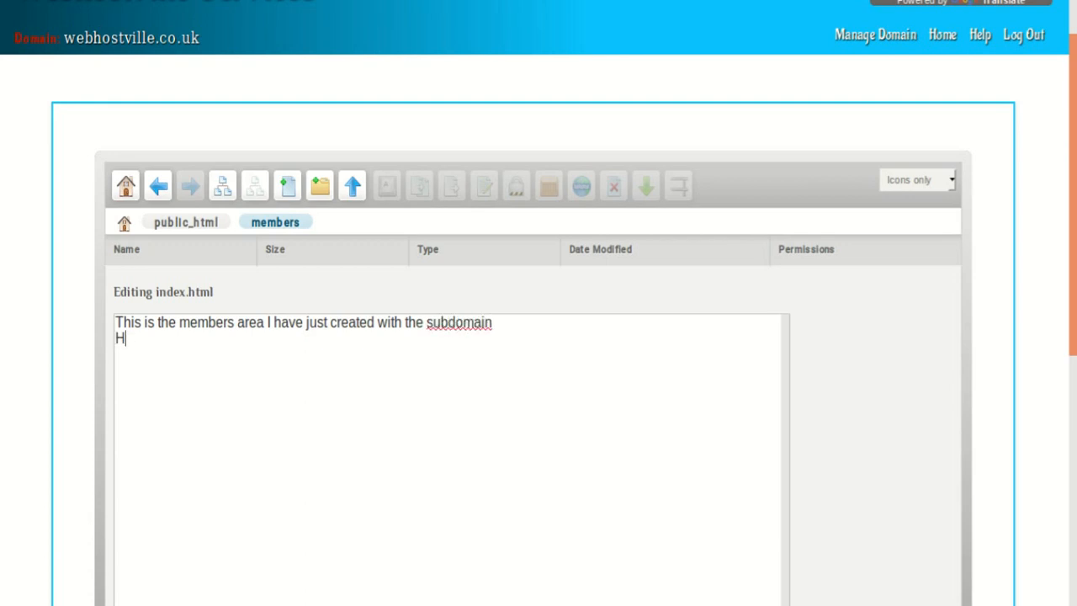
type("http://webhost")
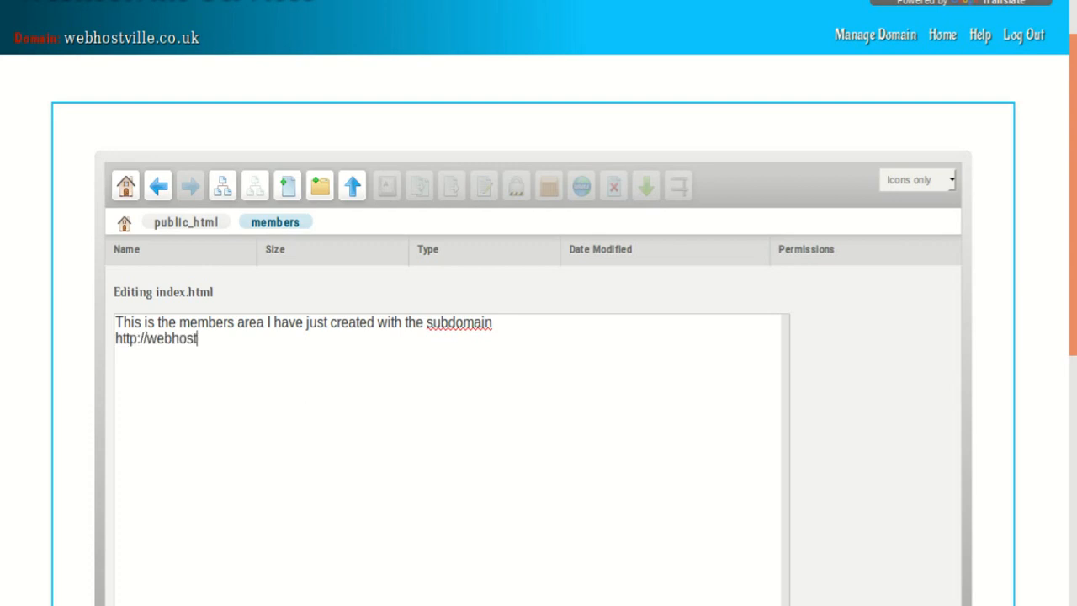
type("ville.co.uk")
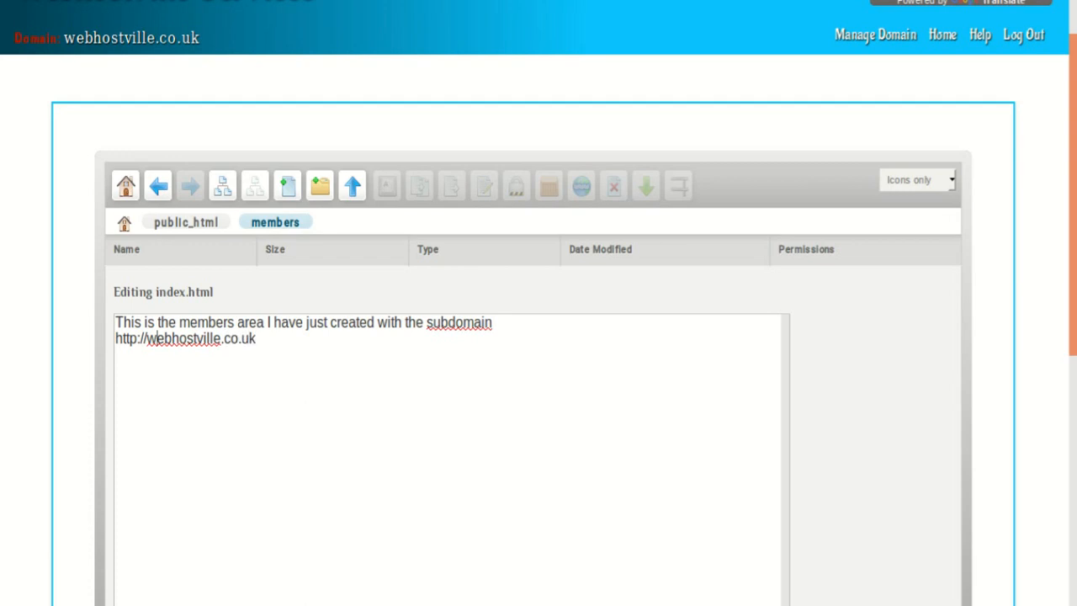
left_click(146, 338)
type("members")
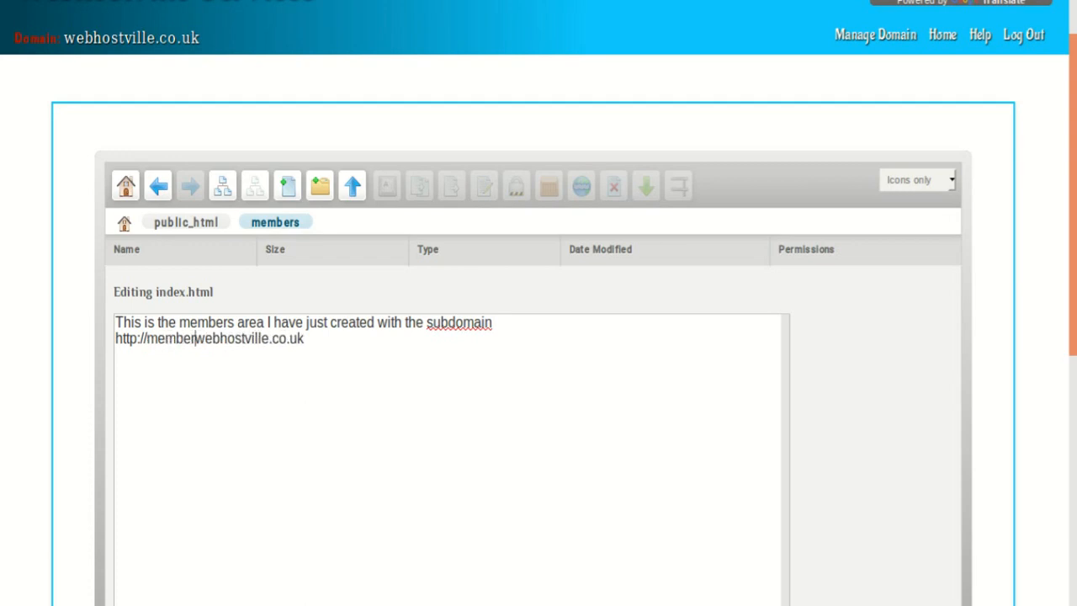
type(".")
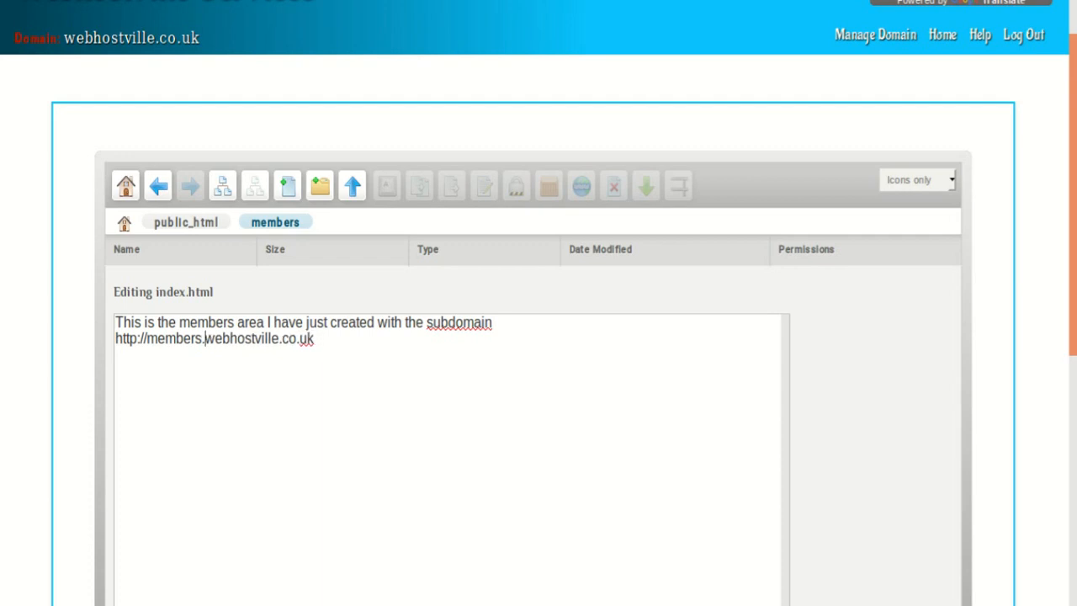
Step: Insert an empty line between the sentence and the web address
key("End")
key("Up")
key("End")
key("Return")
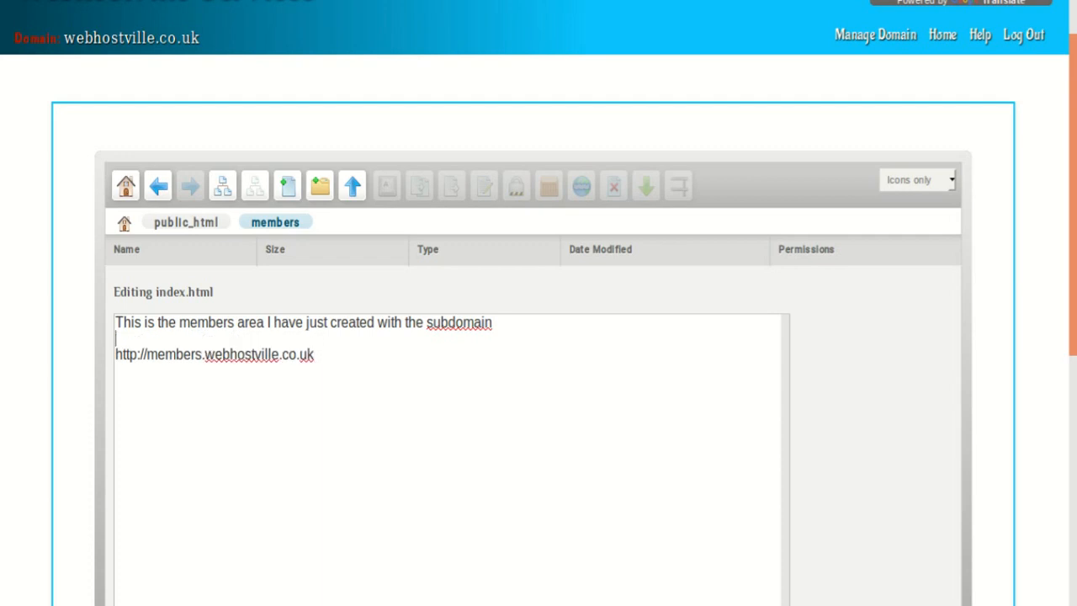
Step: Move the sentence in index.html down one line, wrap it in <h1> and </h1> tags, and save the file
key("Up")
key("Return")
type("<h1>")
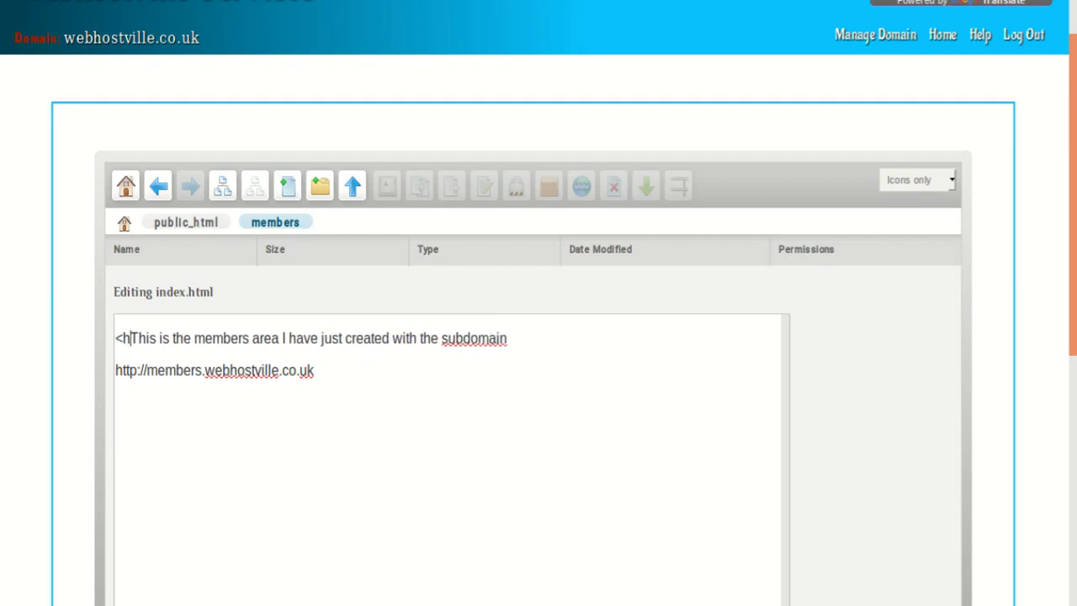
key("End")
type("</h")
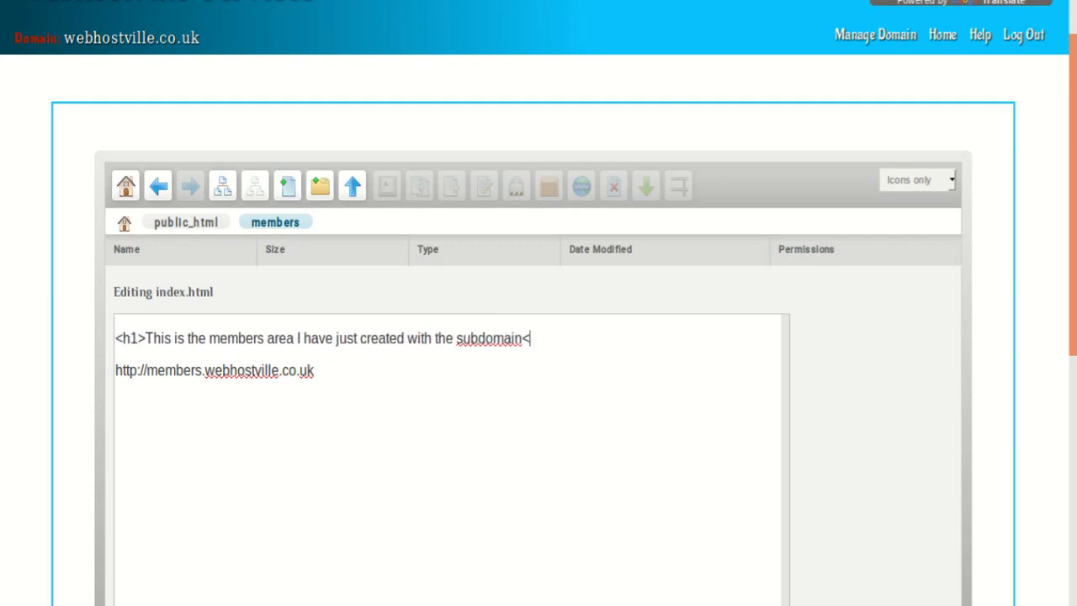
type("1>")
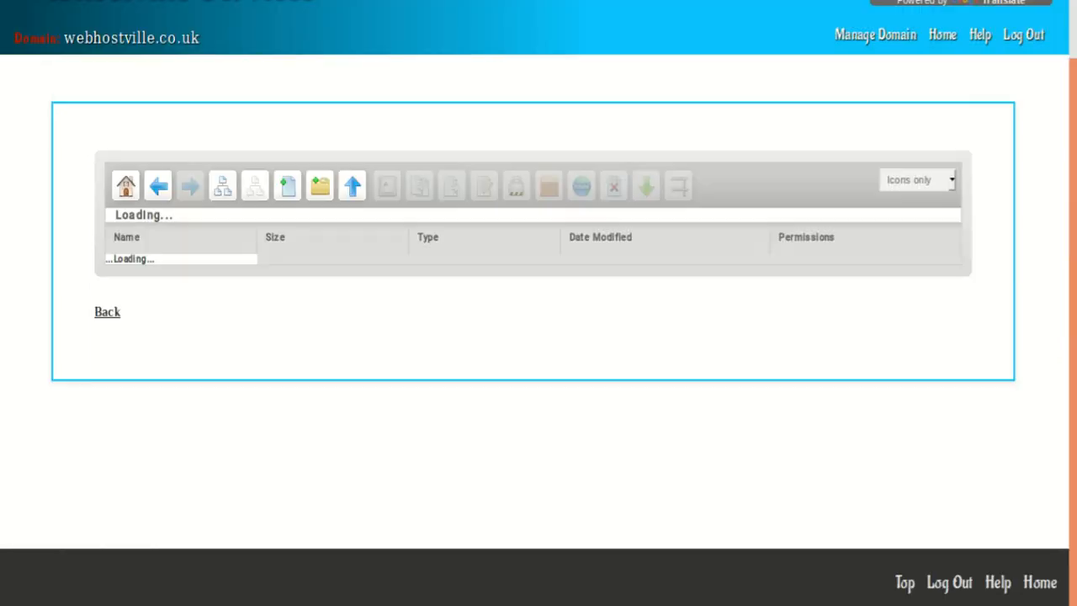
key("Return")
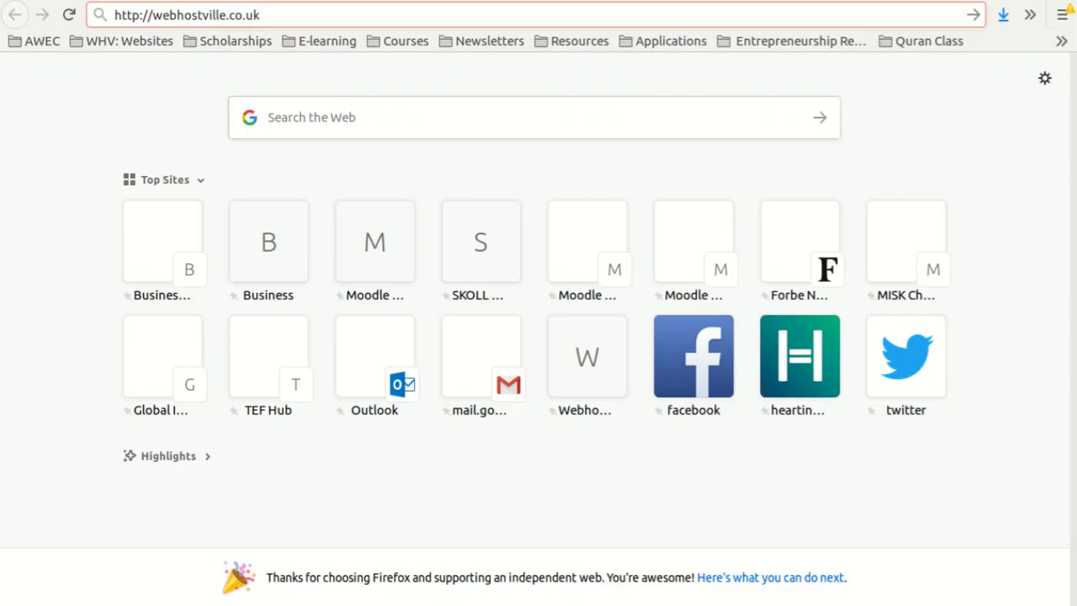
key("Return")
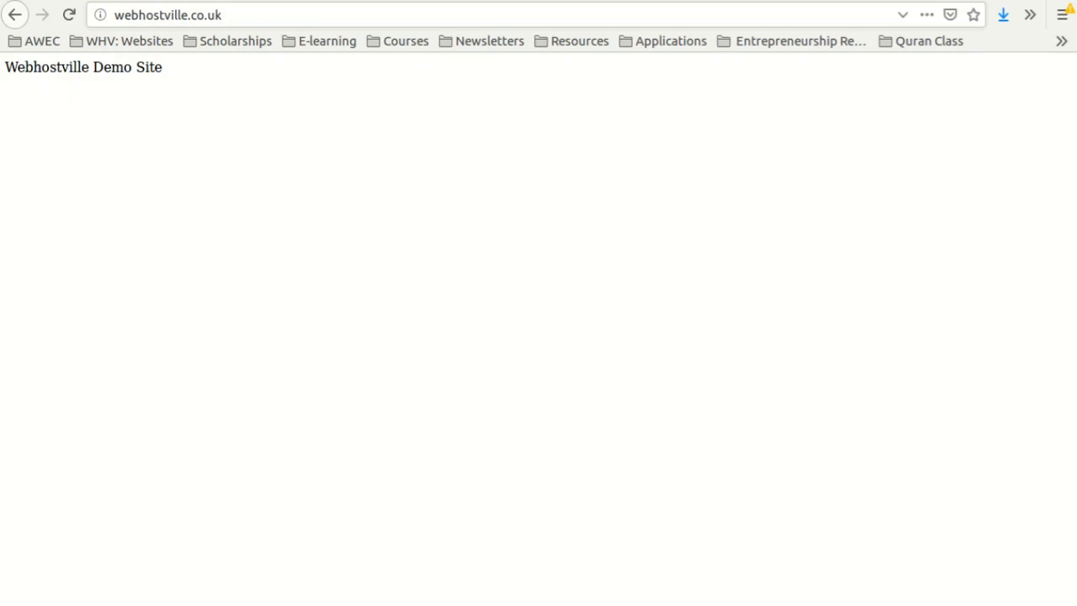
Step: Reload the main site webhostville.co.uk and open members.webhostville.co.uk to check the sub domain's page
left_click_drag(222, 16, 114, 15)
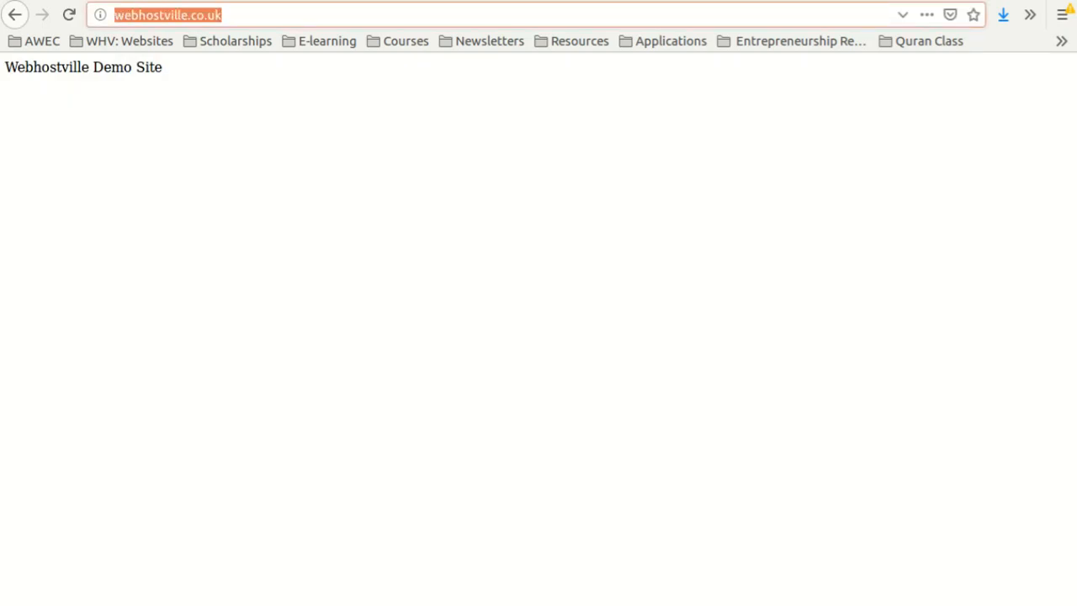
key("Return")
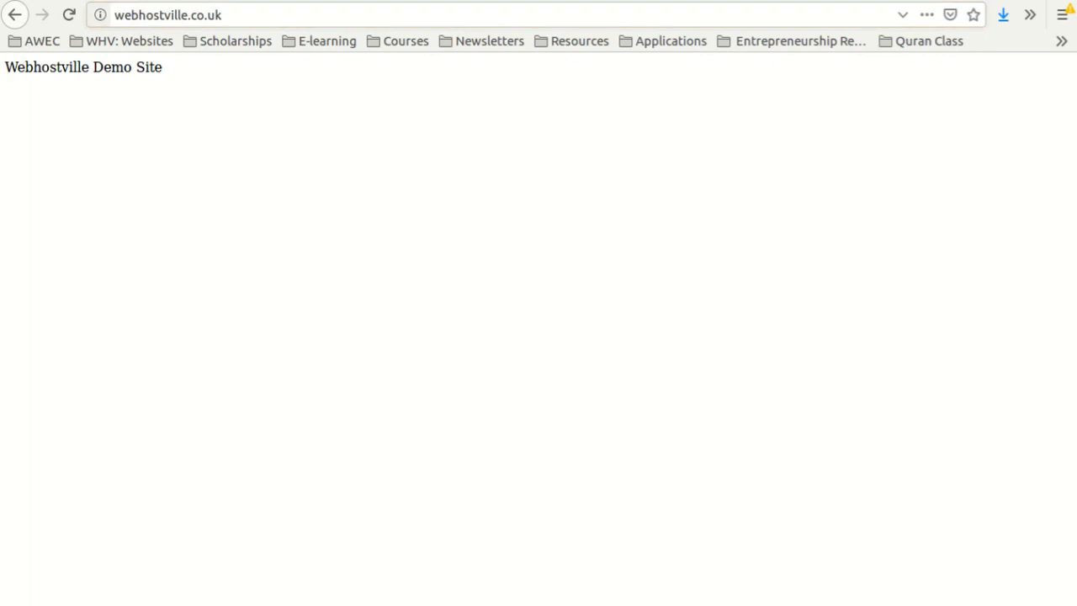
left_click(114, 15)
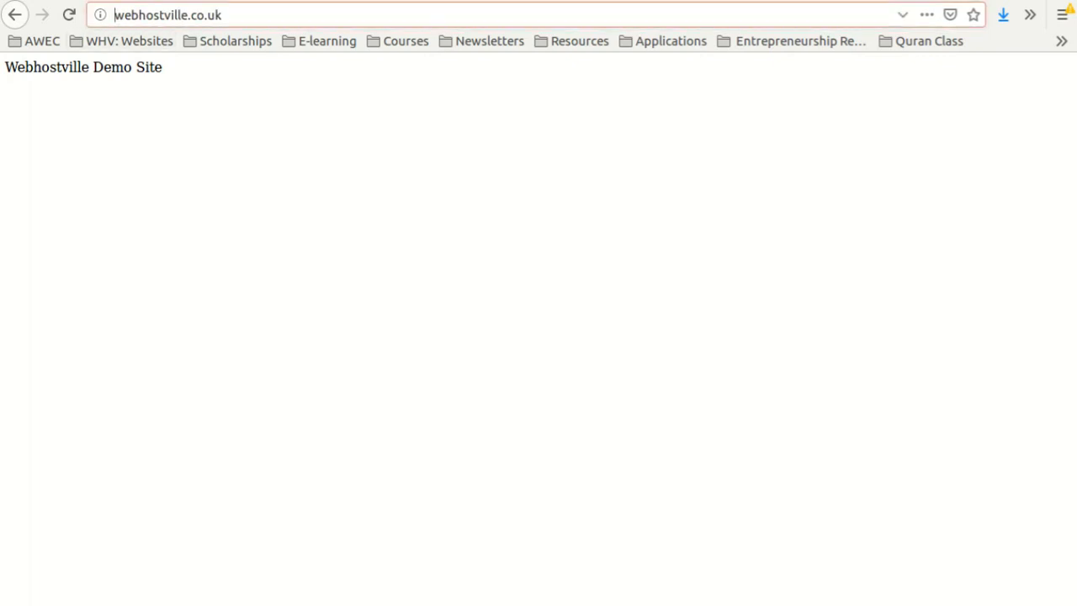
type("members.")
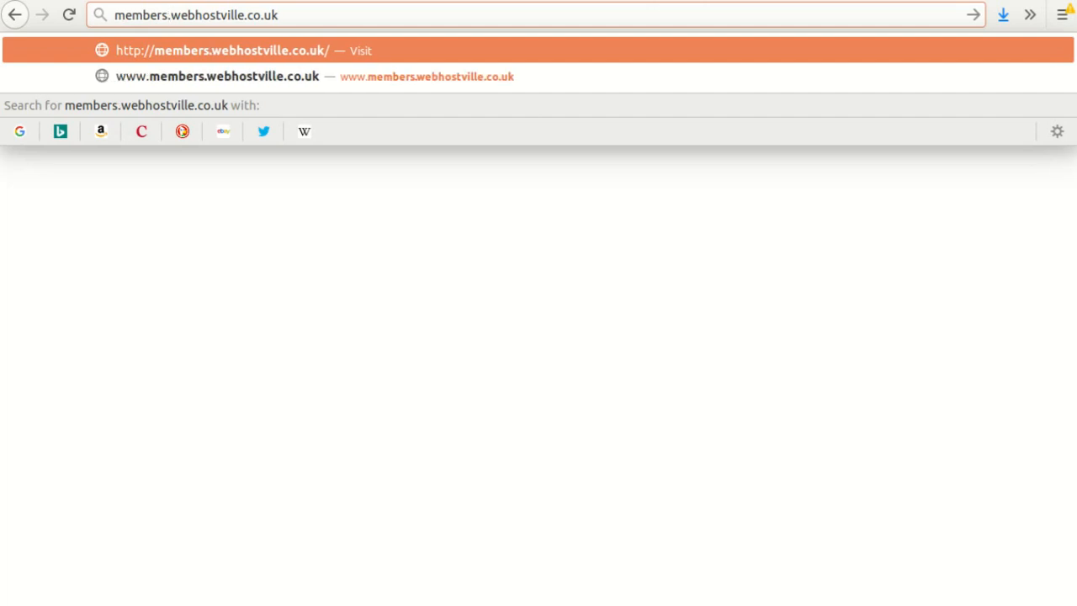
key("Return")
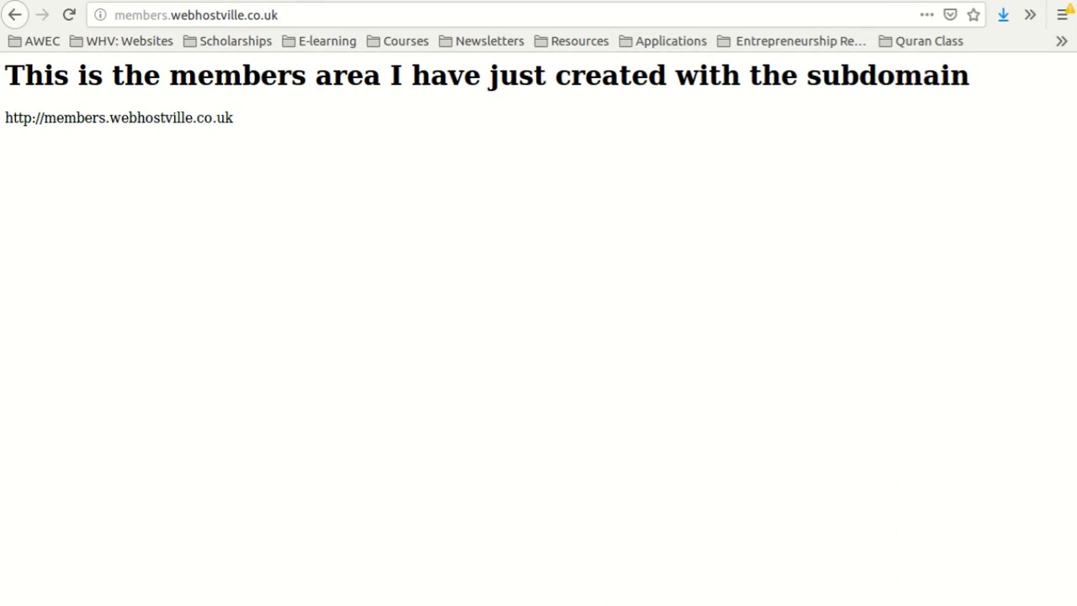
left_click(816, 0)
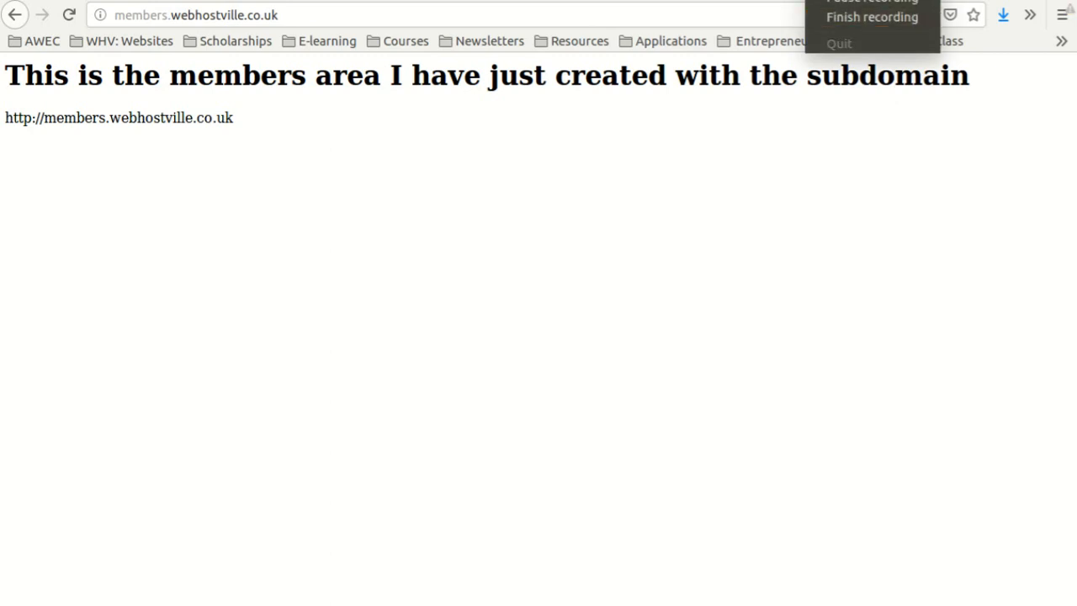
left_click(872, 17)
left_click_drag(281, 16, 113, 16)
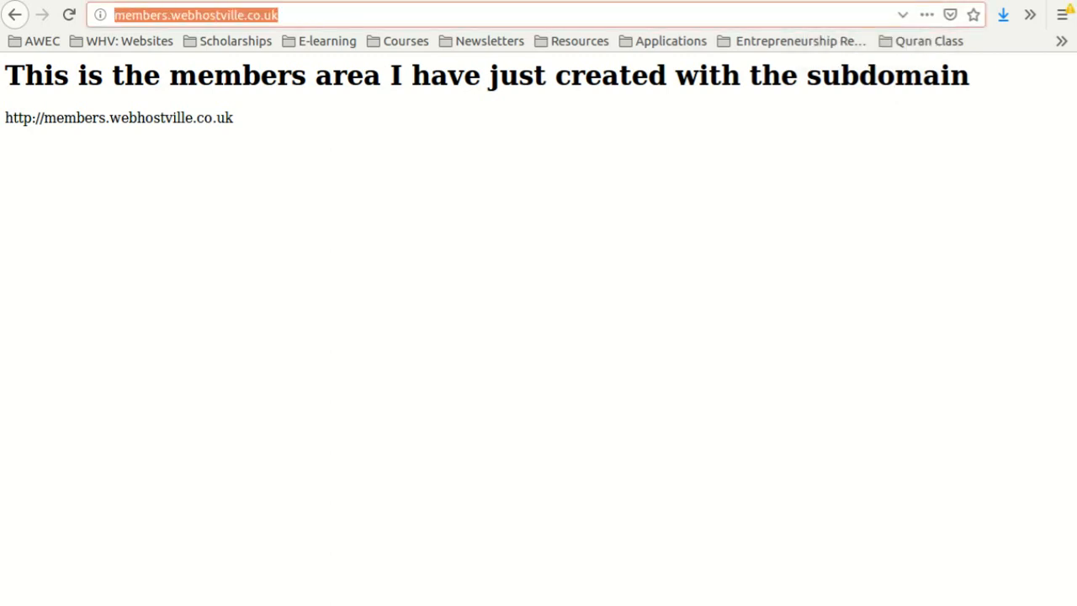
key("Return")
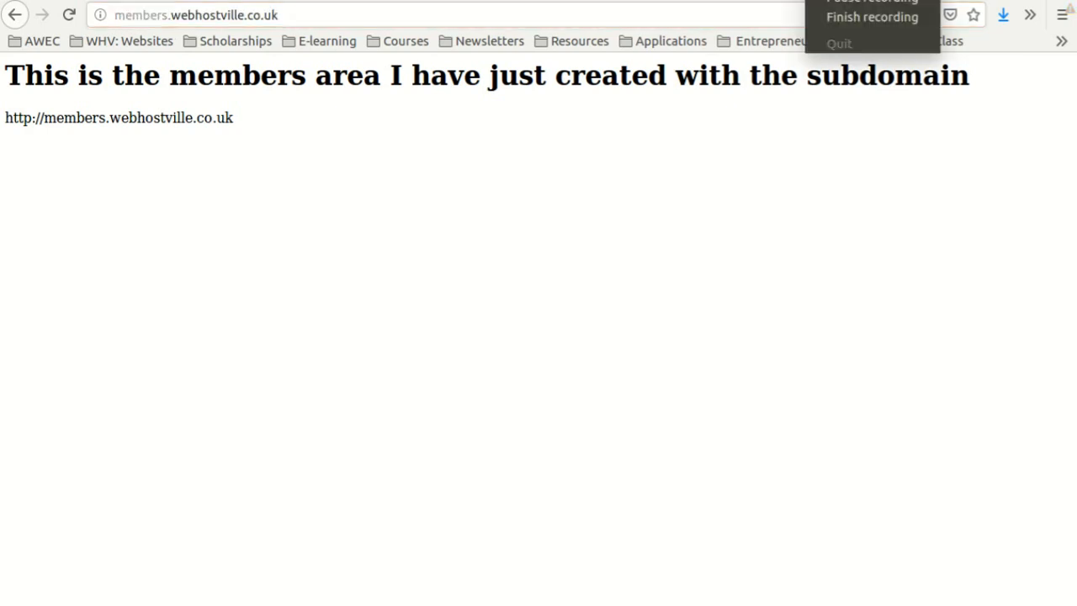
left_click(873, 16)
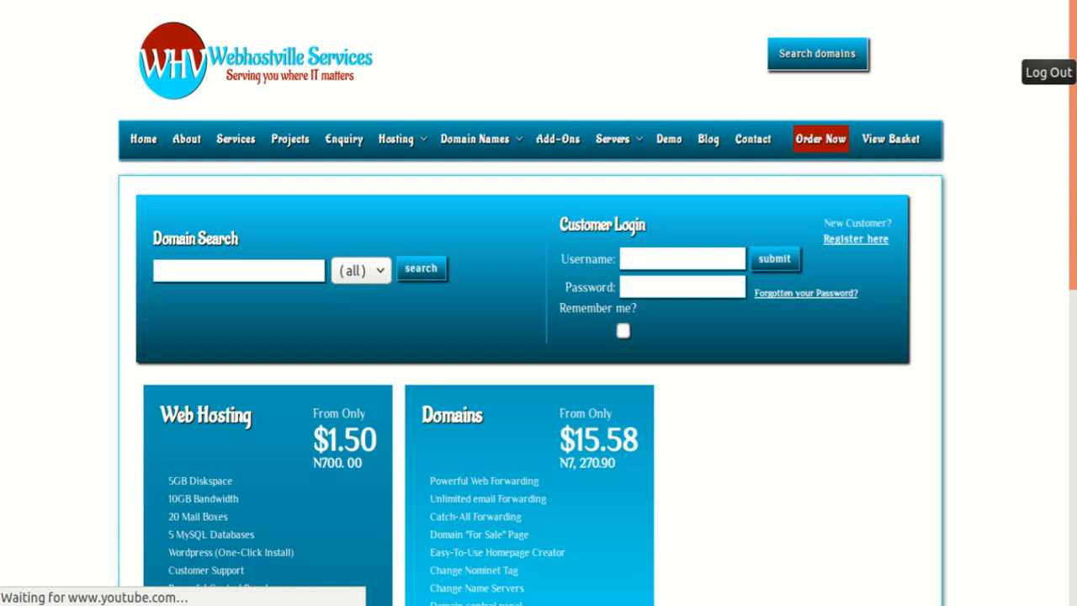